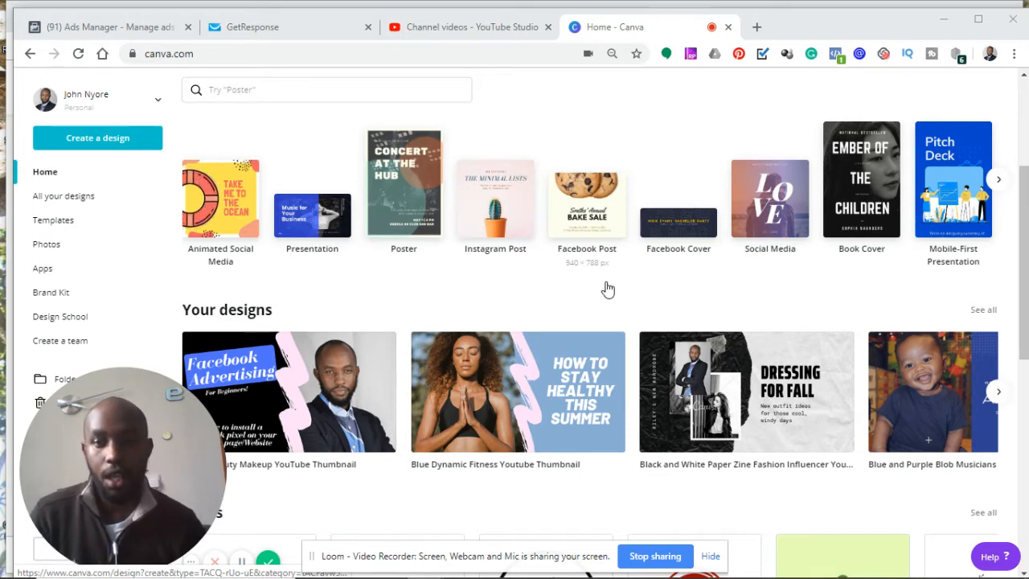
Open the existing "Facebook Advertising" thumbnail design and create a blank YouTube Thumbnail design from the home page.
double_click(837, 29)
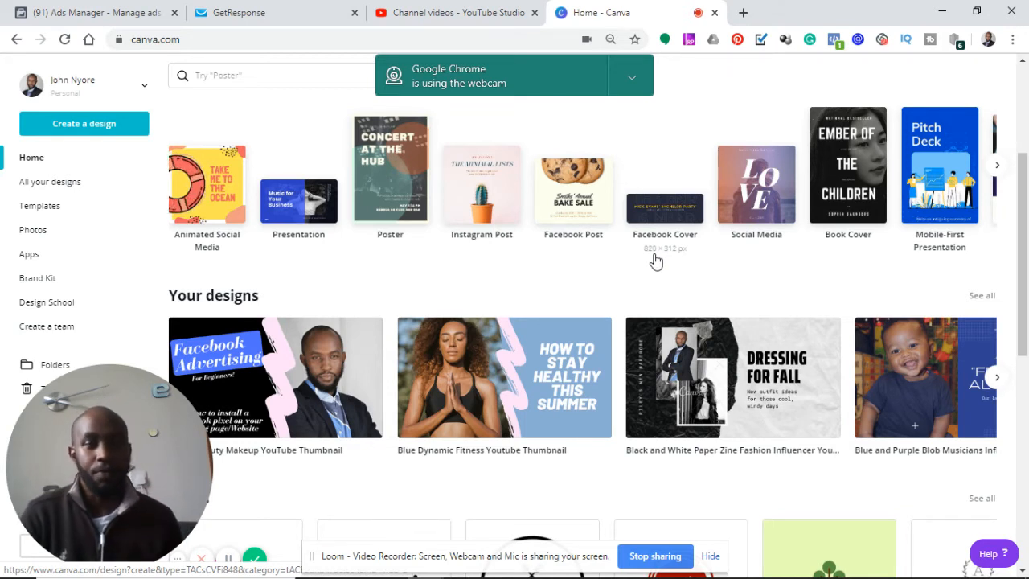
click(996, 168)
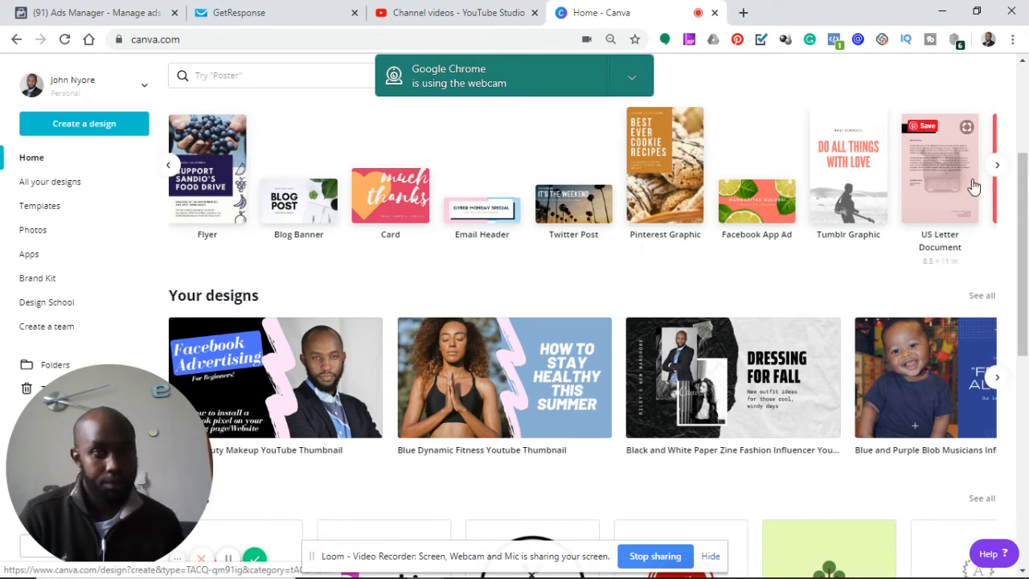
click(995, 168)
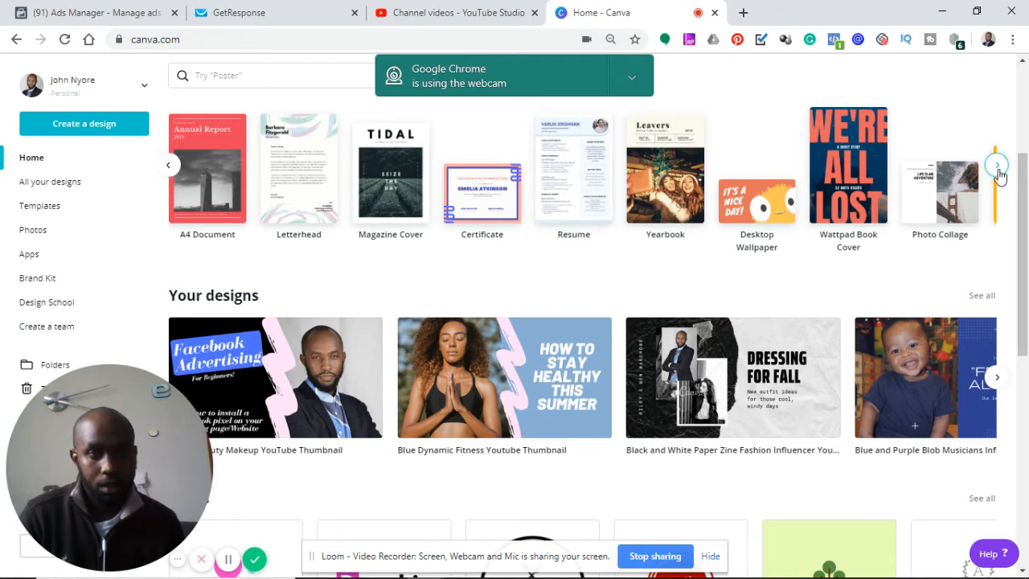
click(997, 167)
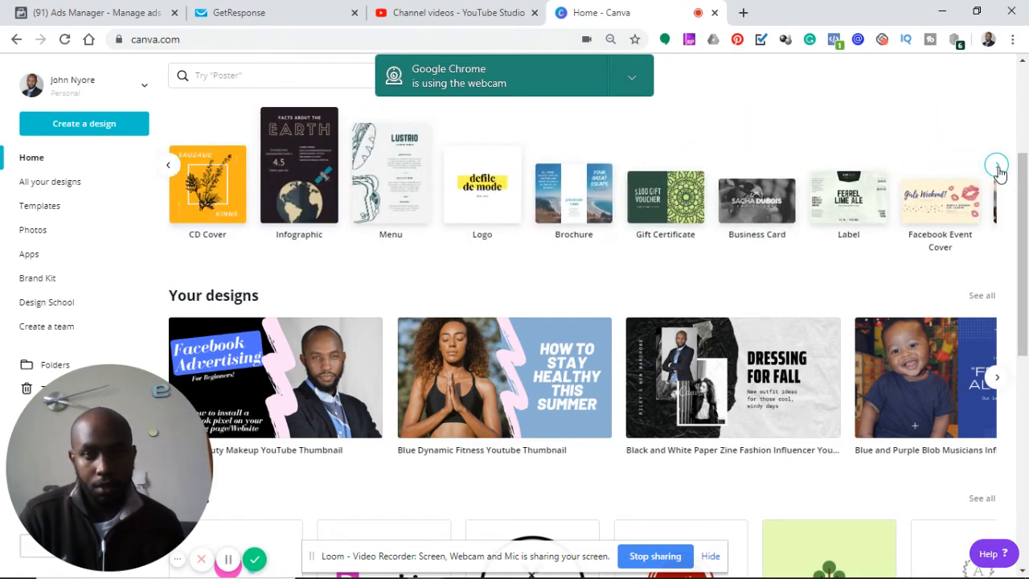
click(997, 167)
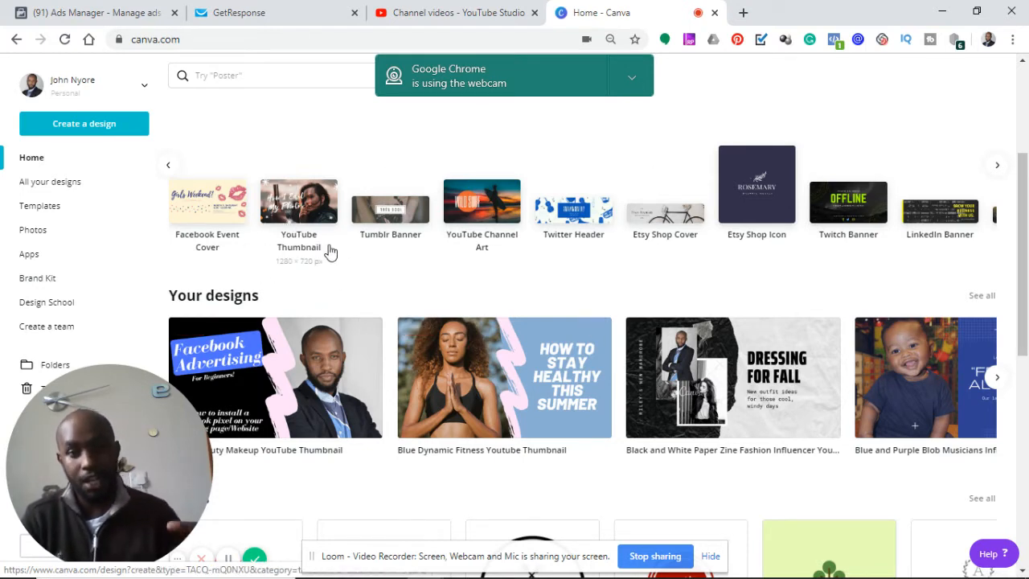
click(309, 378)
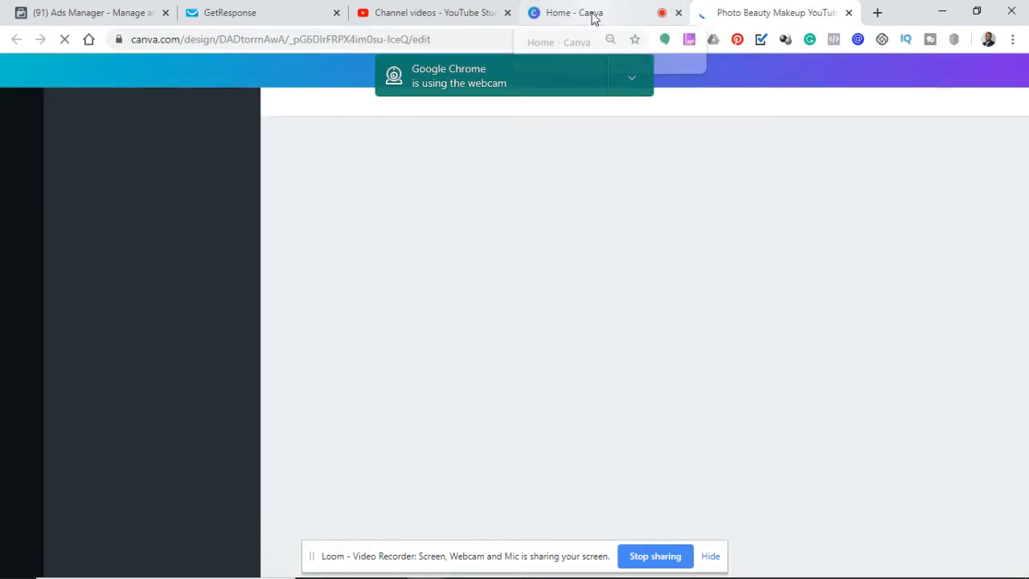
click(595, 11)
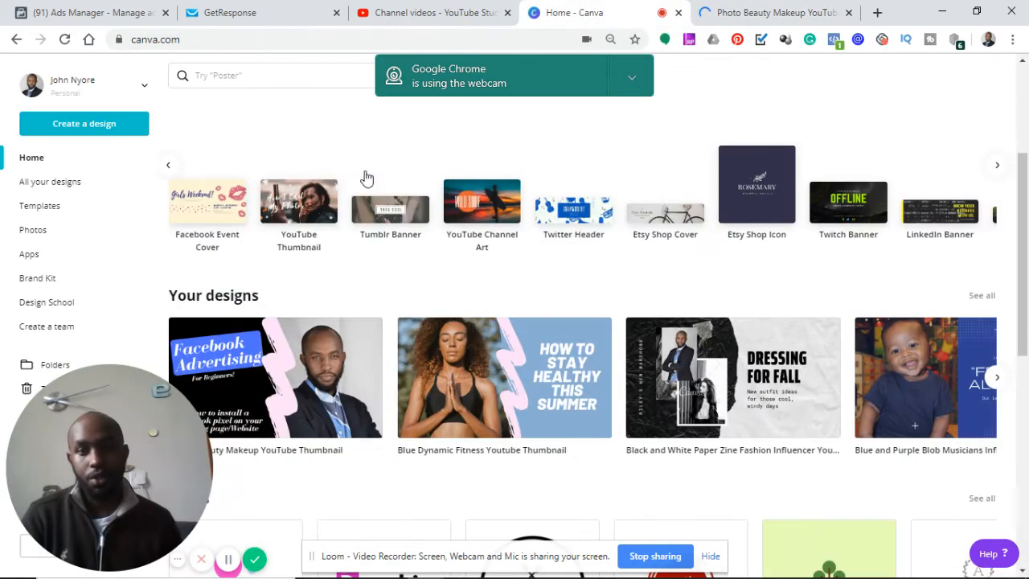
click(297, 211)
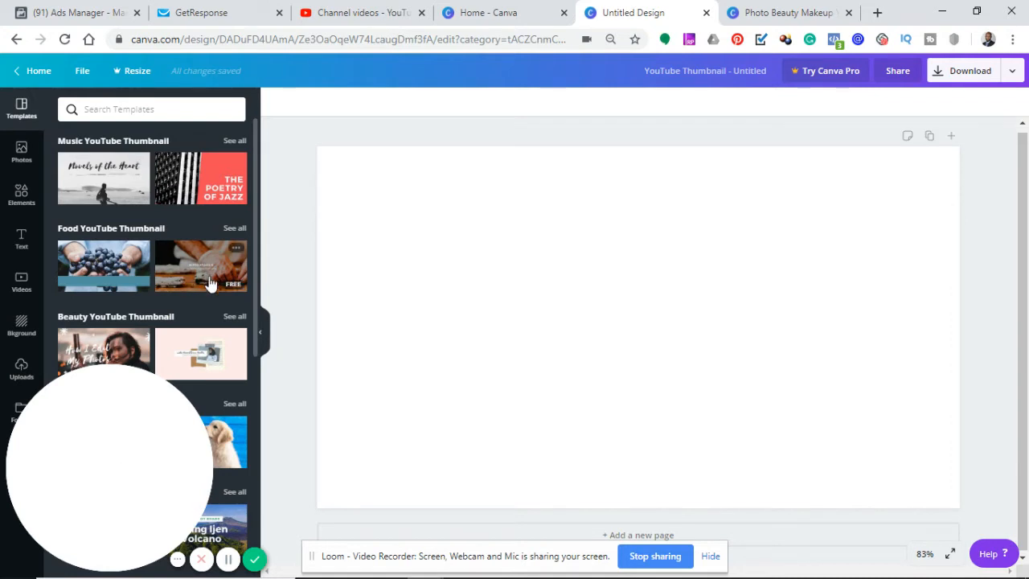
Apply the free "How to stay healthy this summer" template to the blank YouTube thumbnail.
scroll(192, 319, down, 2)
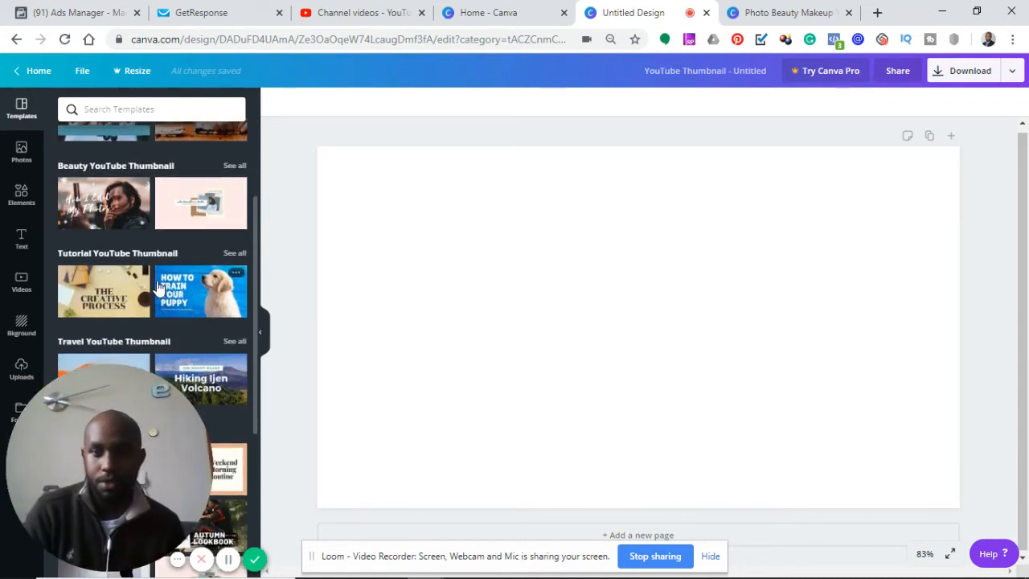
scroll(169, 297, down, 2)
scroll(159, 287, down, 1)
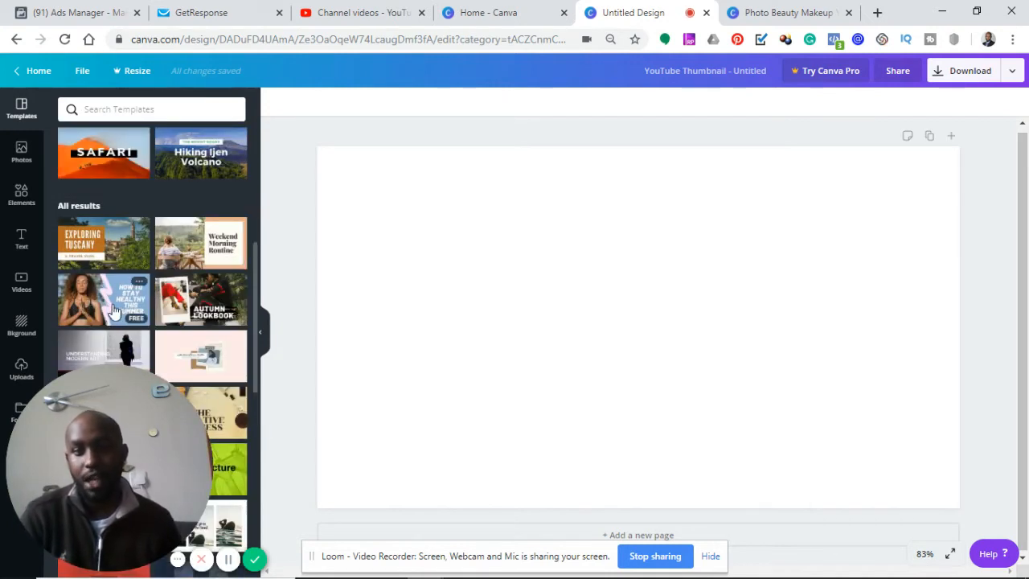
click(113, 310)
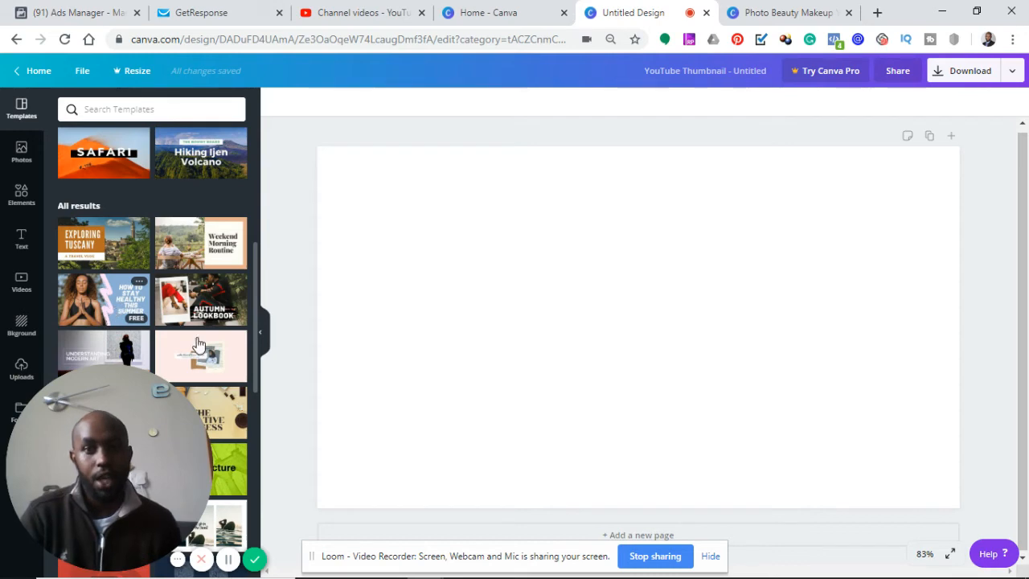
scroll(94, 390, up, 1)
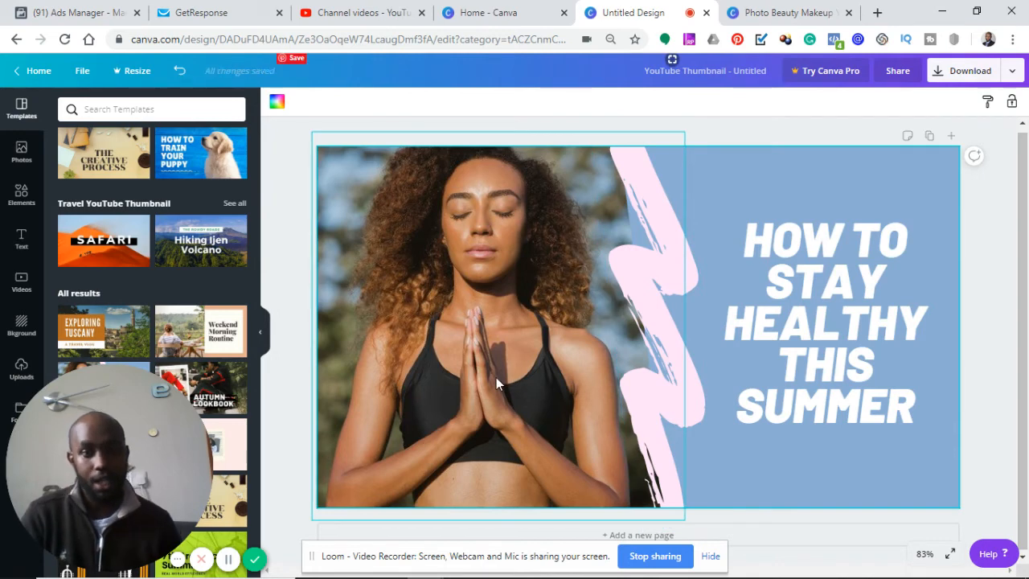
In the open Photo Beauty Makeup YouTube Thumbnail design, replace the "Facebook Advertising" headline with "How to make money online".
click(801, 12)
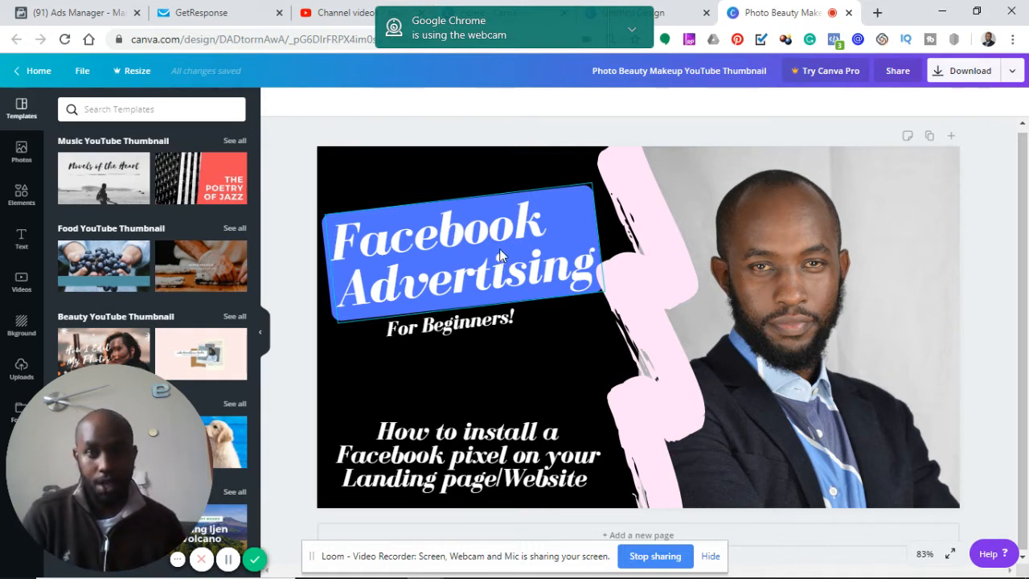
click(547, 253)
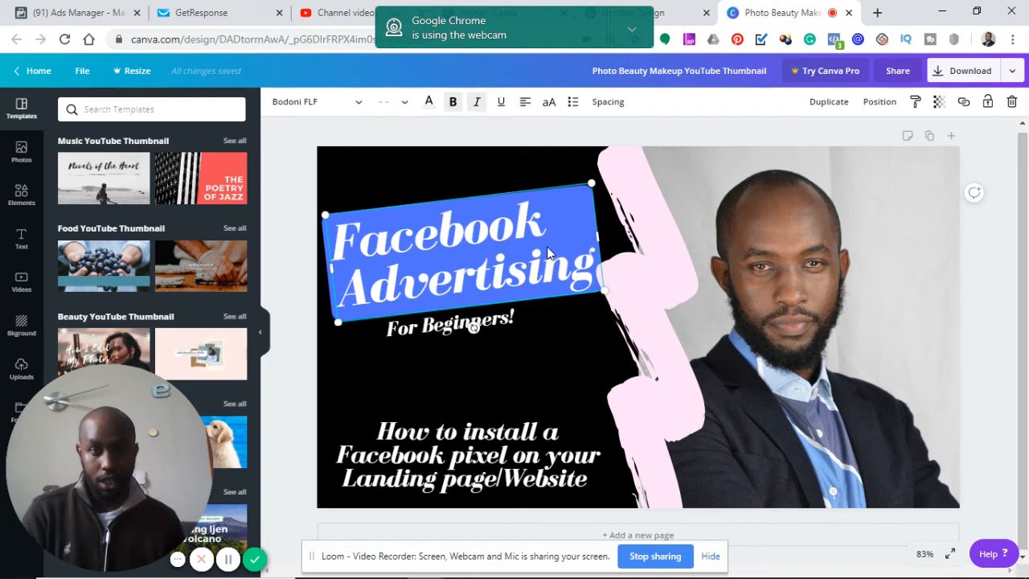
click(592, 272)
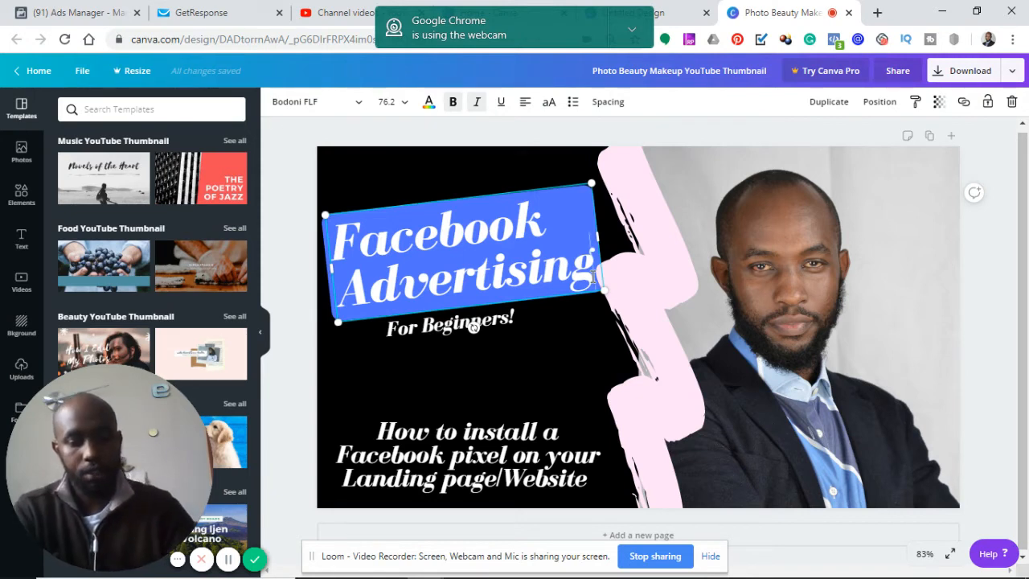
key(BackSpace)
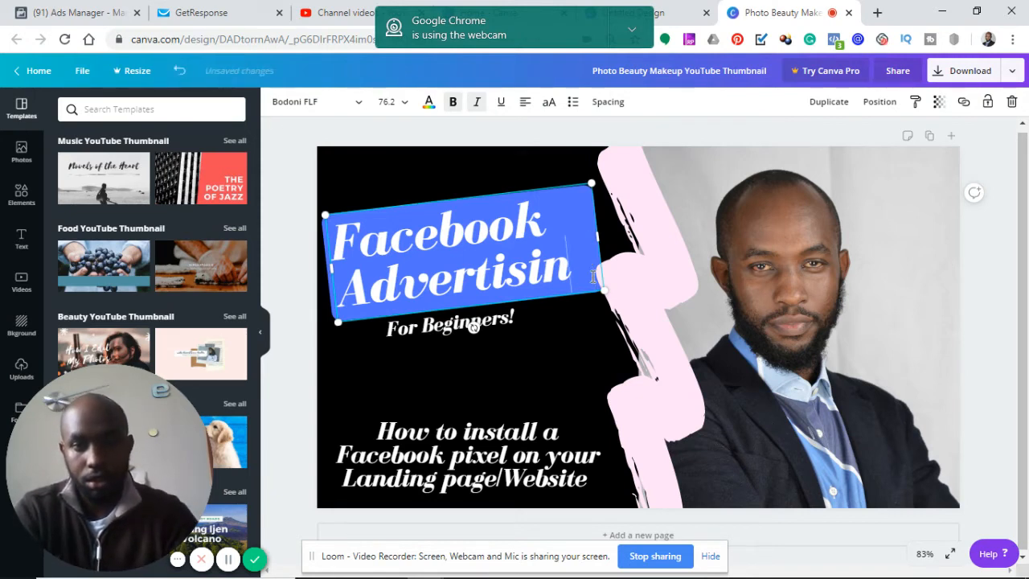
key(BackSpace)
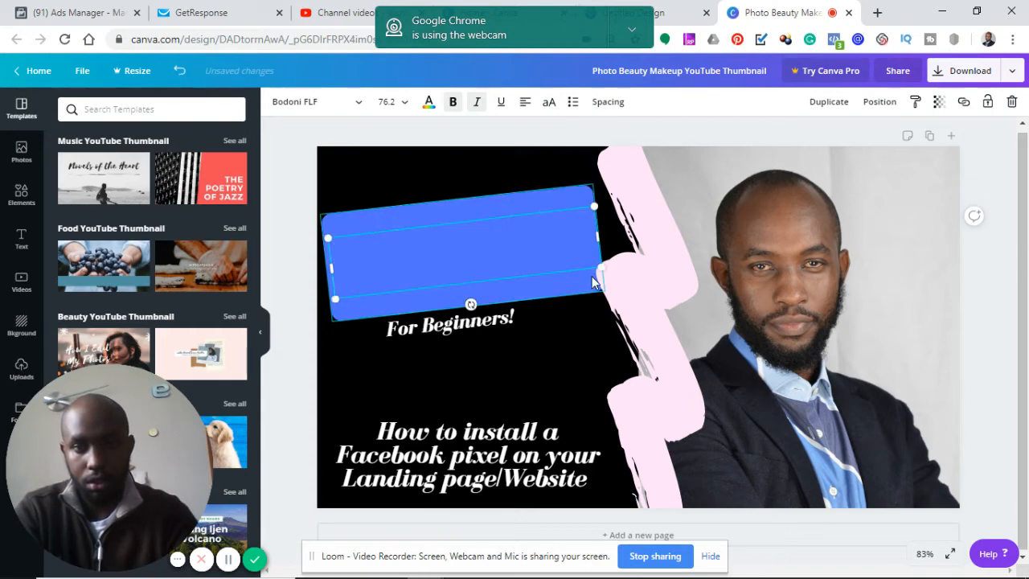
text(H)
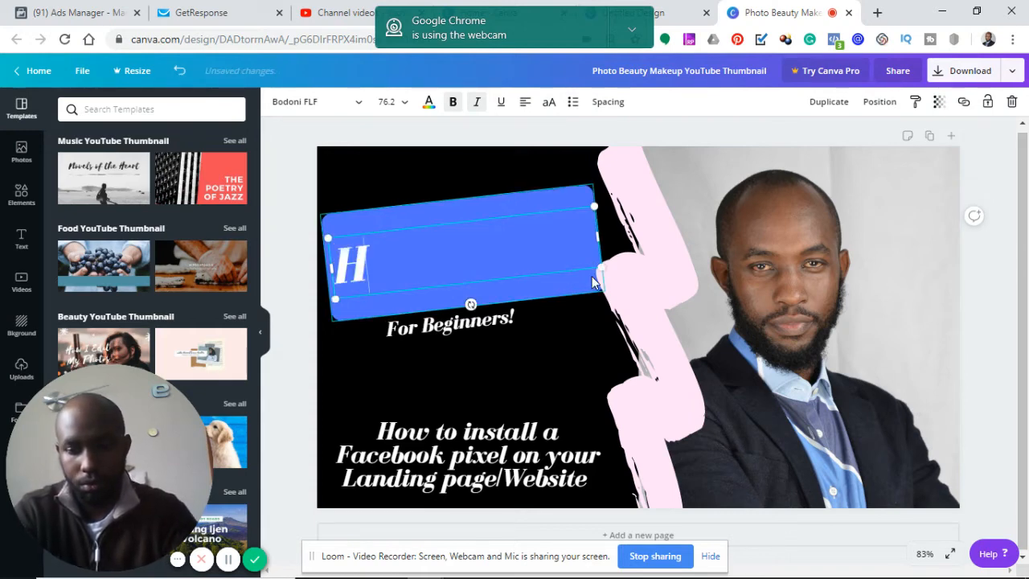
text(ow )
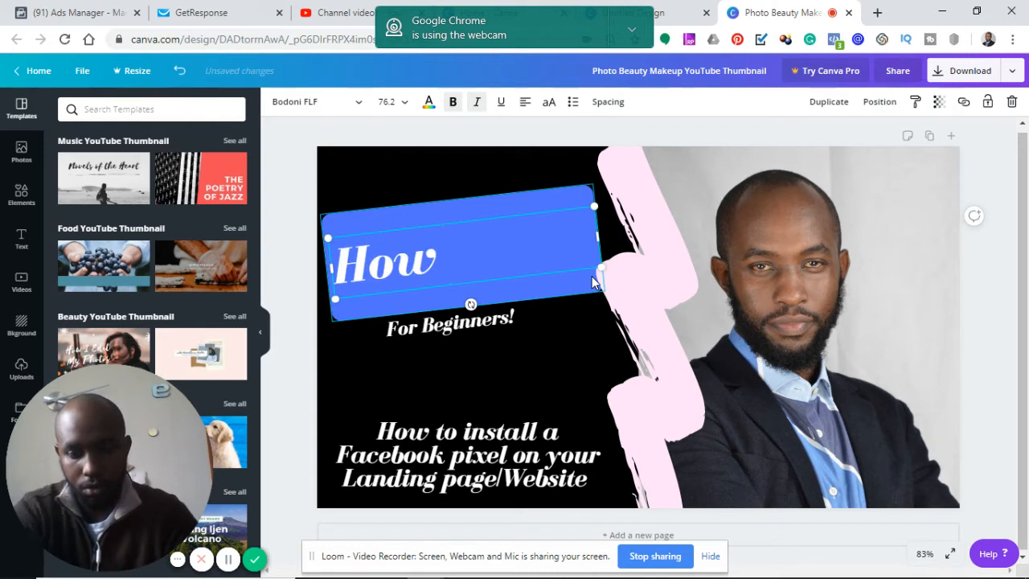
text(to make)
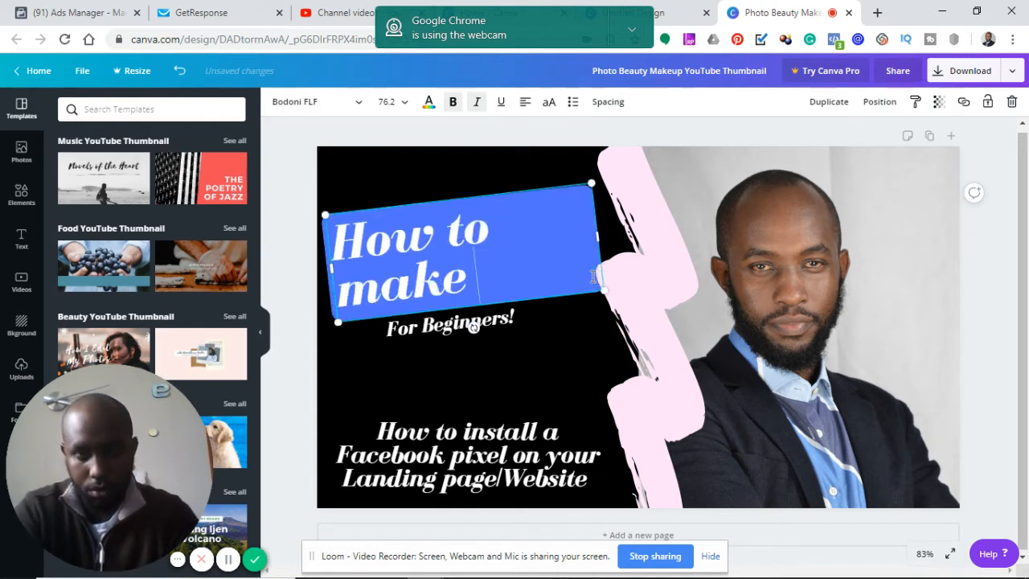
text( mone)
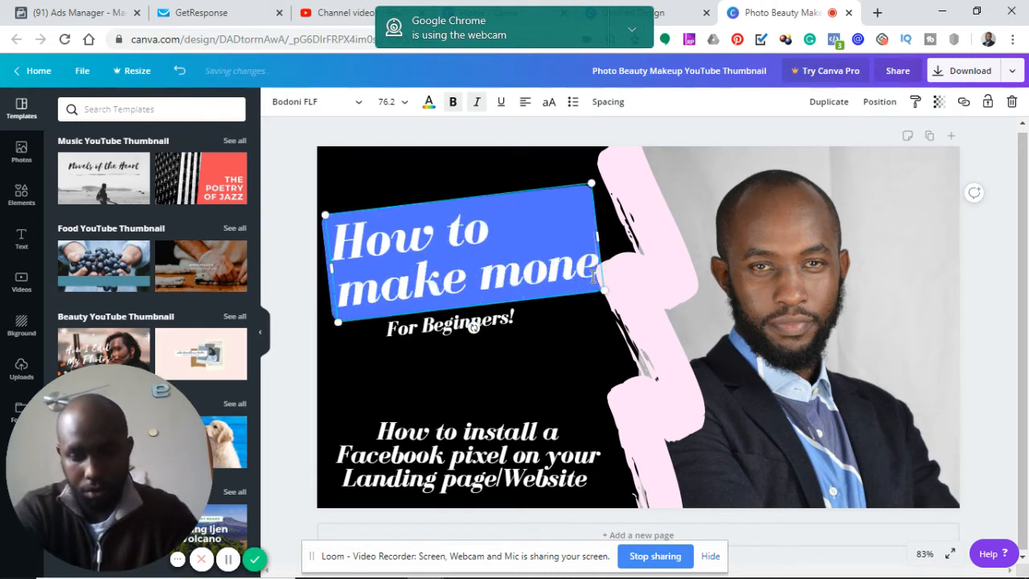
text(y om)
key(BackSpace)
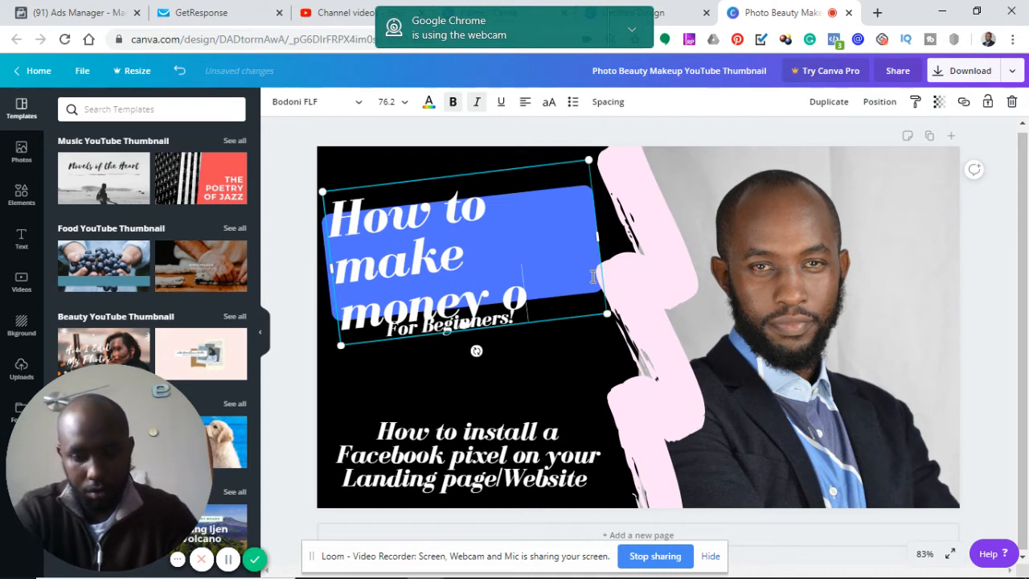
text(nline)
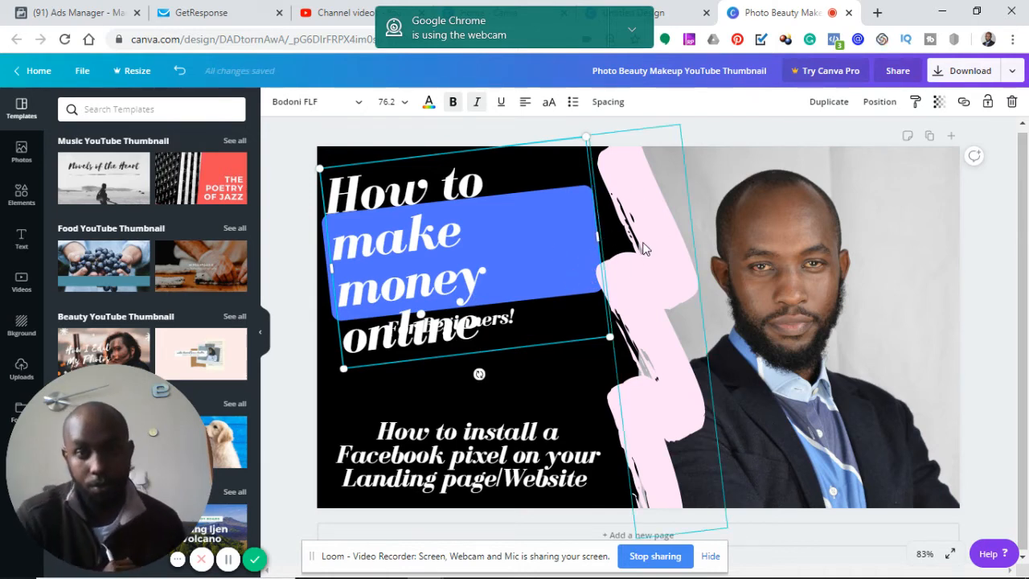
Resize and reposition the headline text so it fits on two lines inside the blue box, at about font size 63.7.
drag(602, 232, 625, 232)
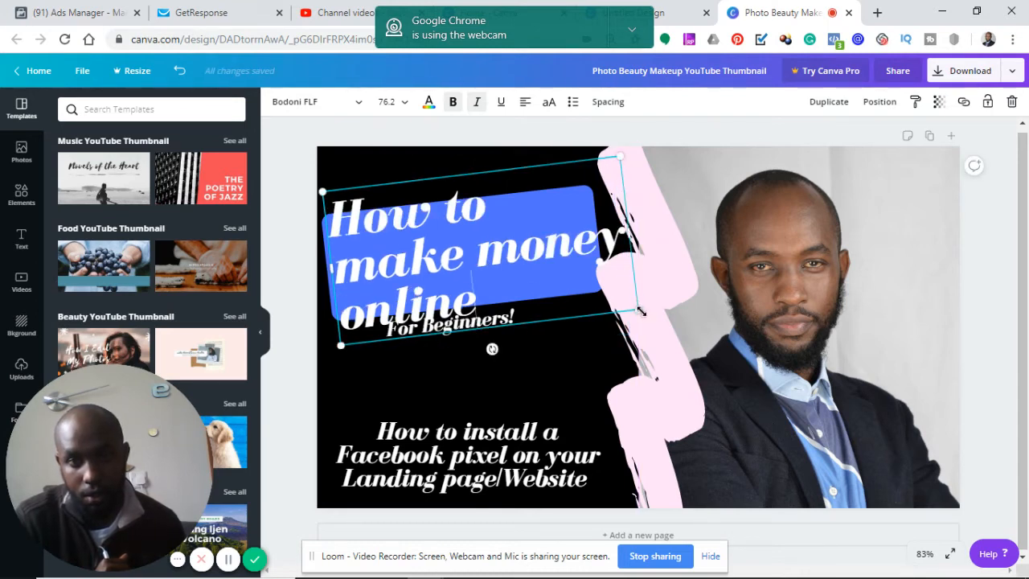
drag(641, 311, 593, 306)
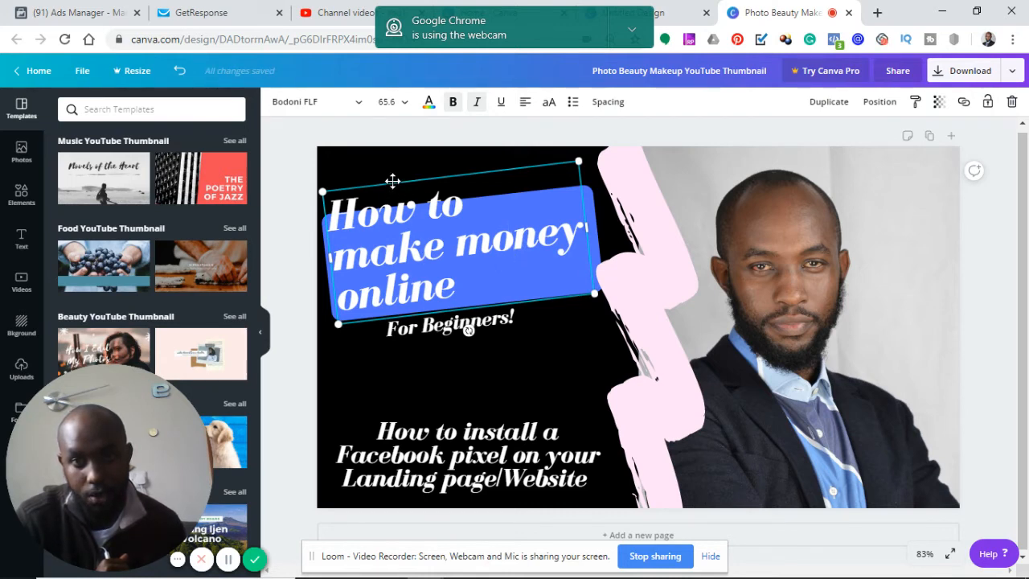
drag(393, 181, 395, 187)
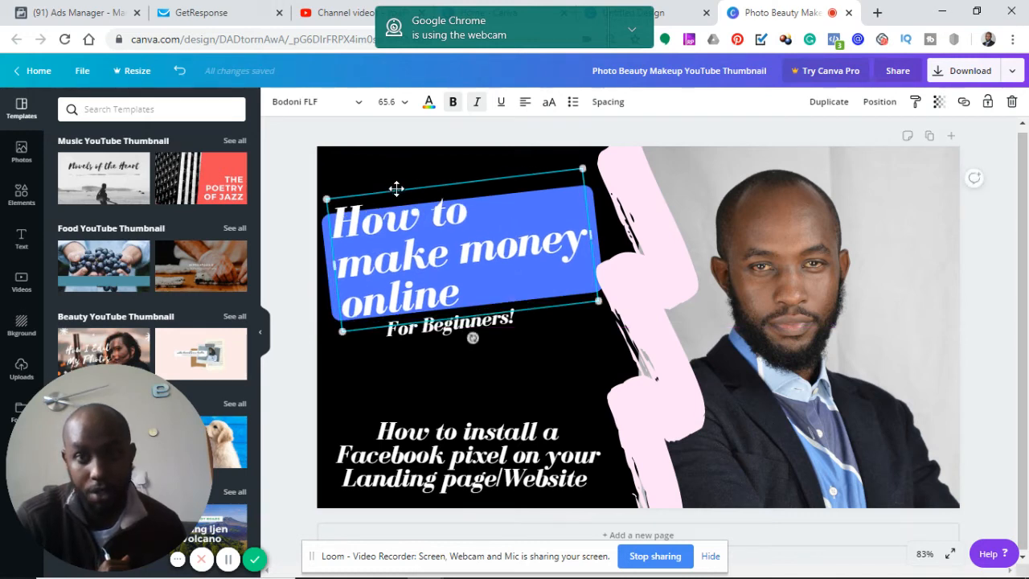
drag(600, 303, 577, 292)
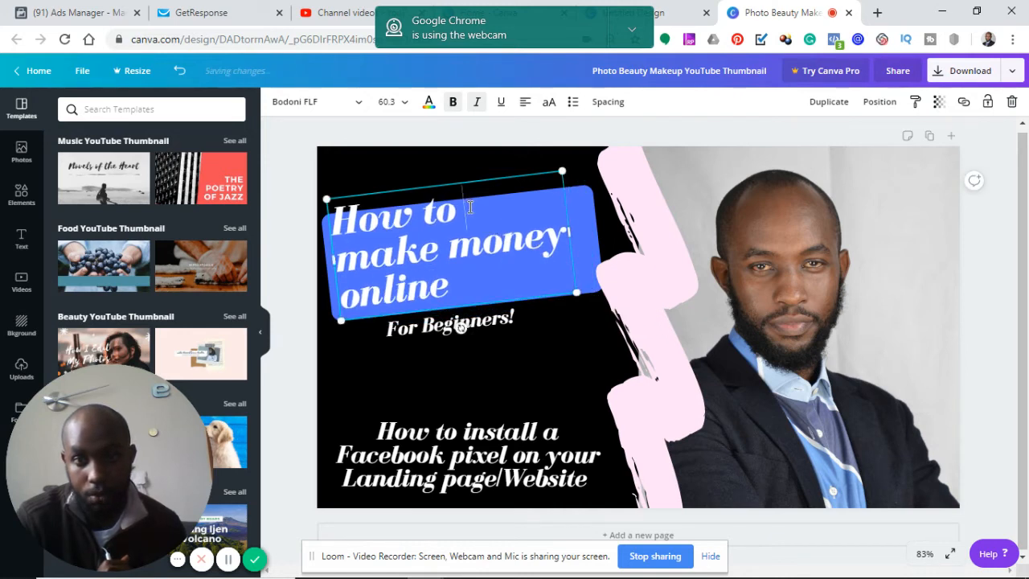
drag(434, 186, 442, 192)
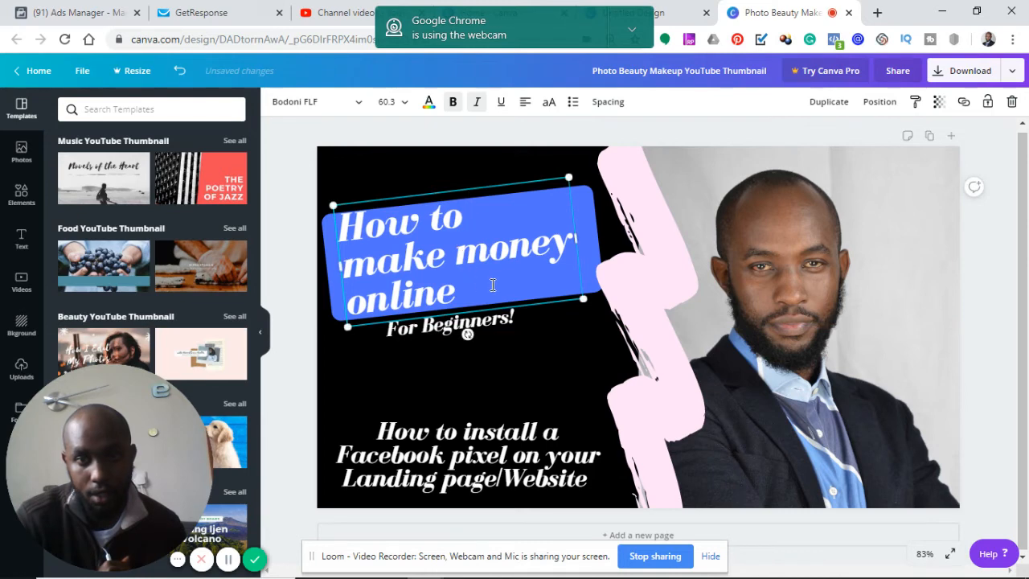
drag(577, 239, 587, 241)
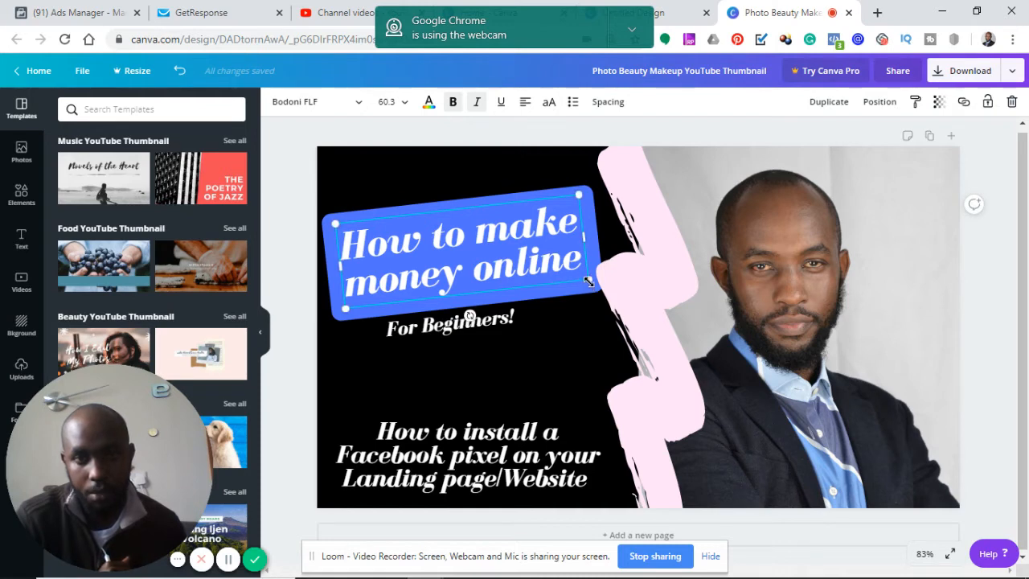
drag(589, 280, 598, 284)
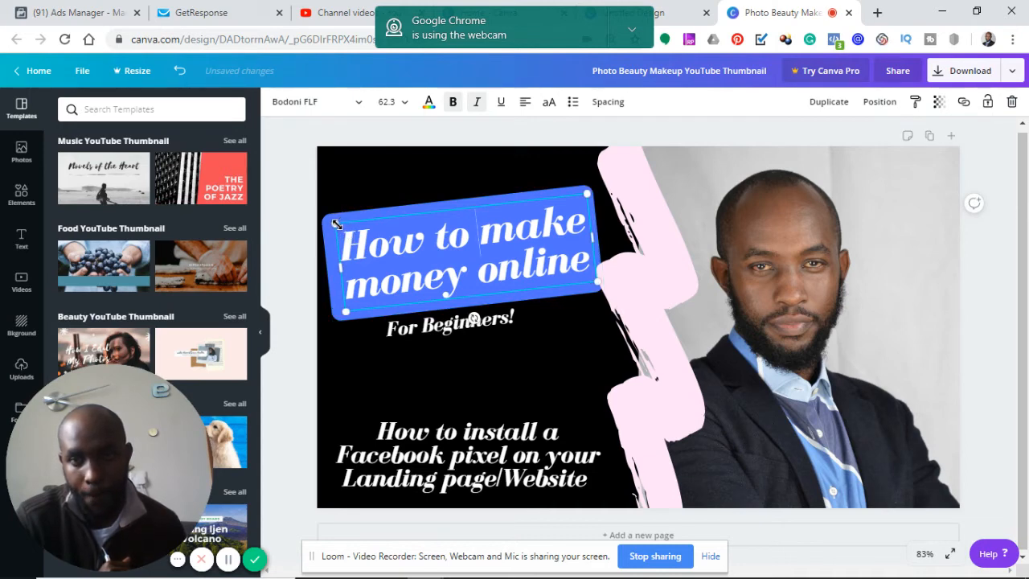
drag(336, 224, 332, 221)
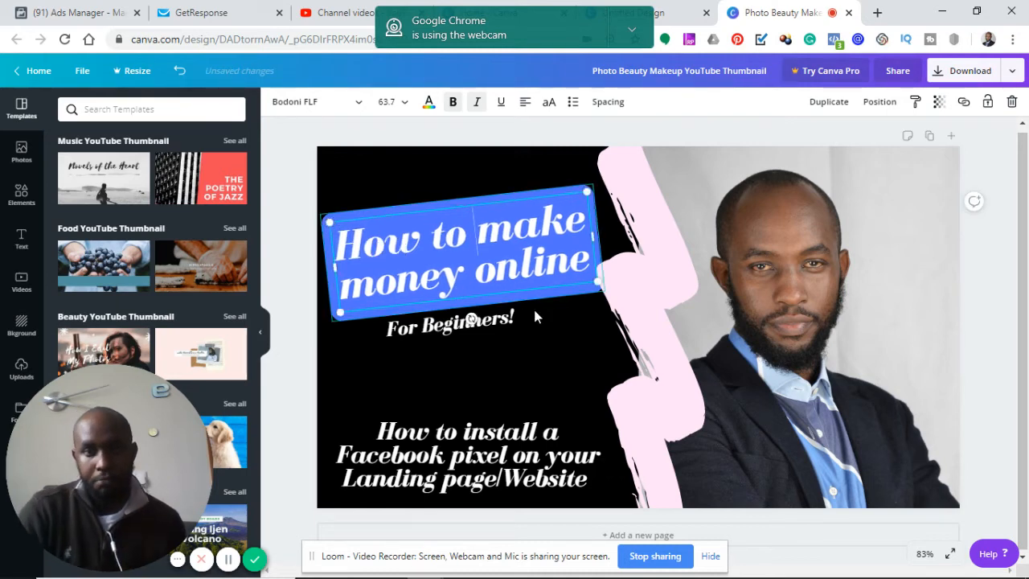
click(554, 348)
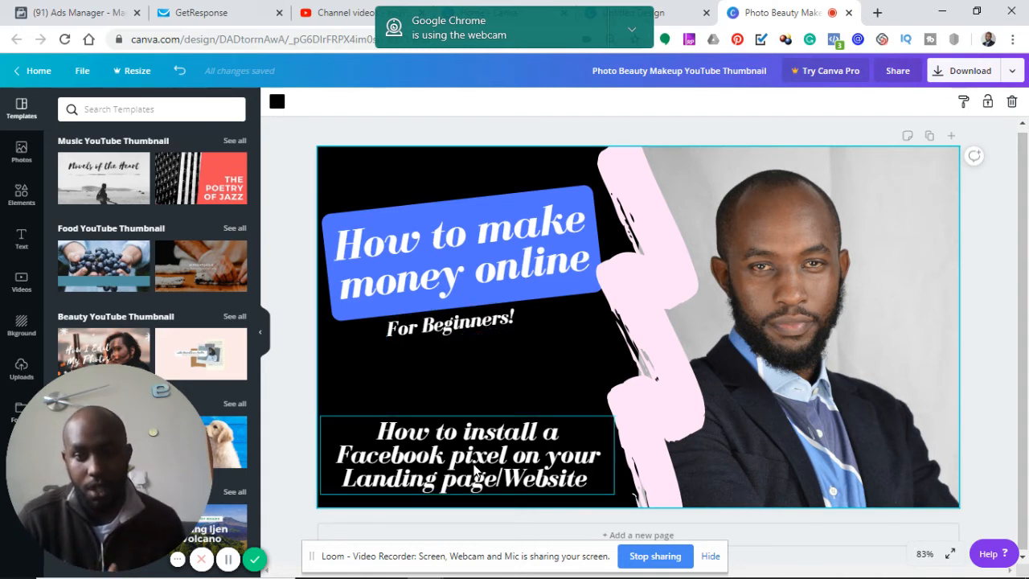
Replace the "How to install a Facebook pixel on your Landing page/Website" text with "Using Clickfunnels".
click(474, 470)
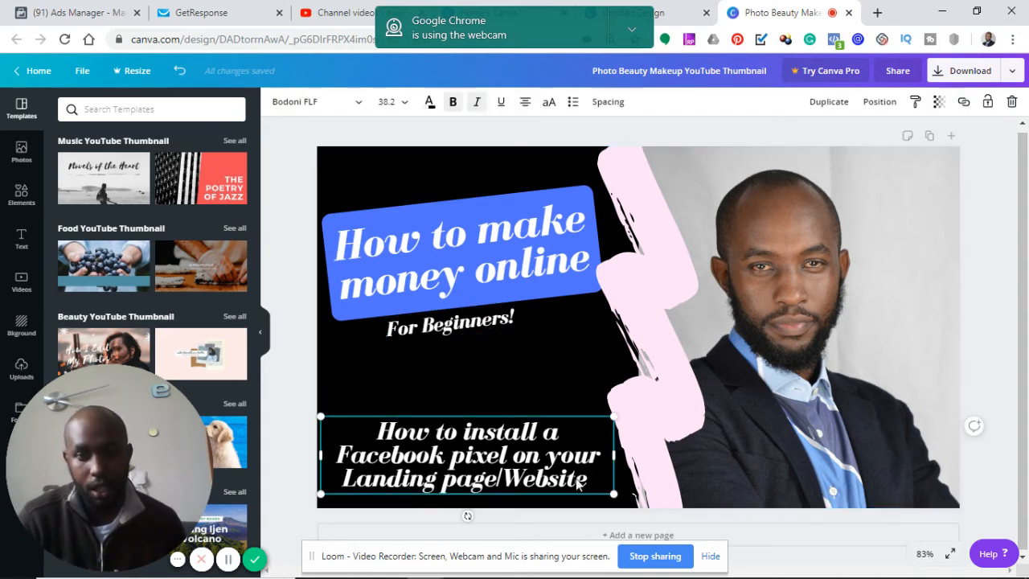
drag(588, 481, 373, 429)
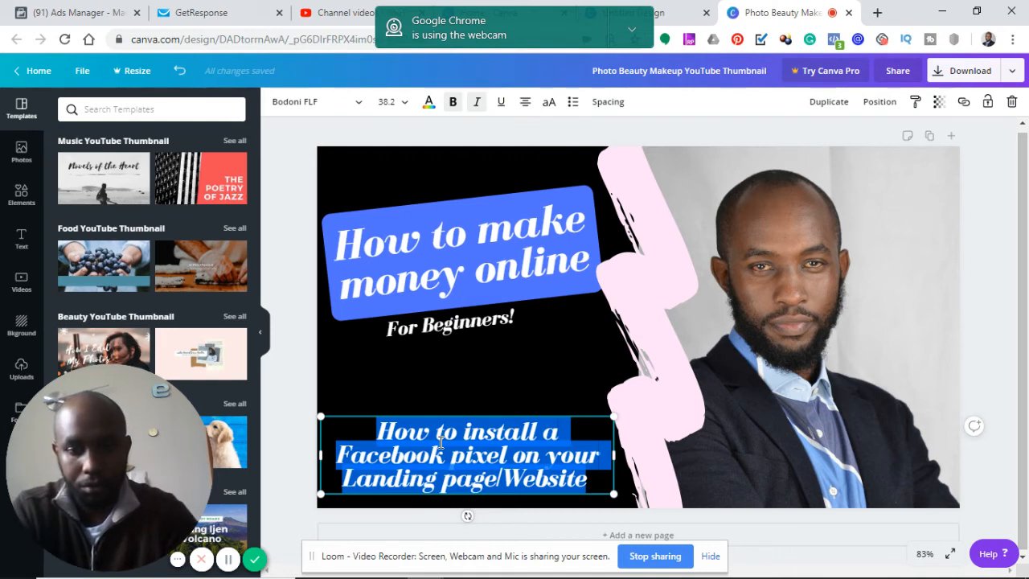
text(us)
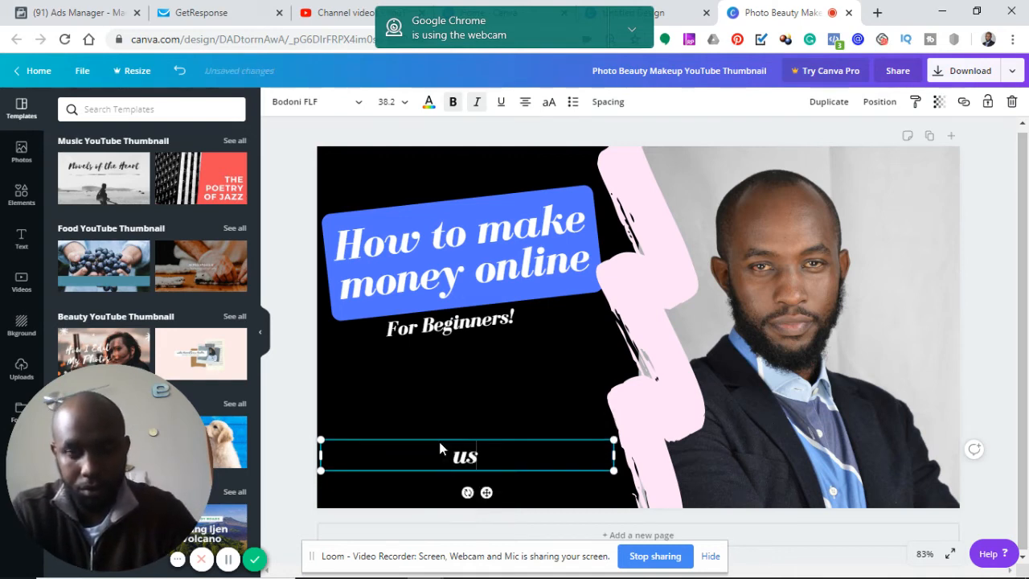
text(ing)
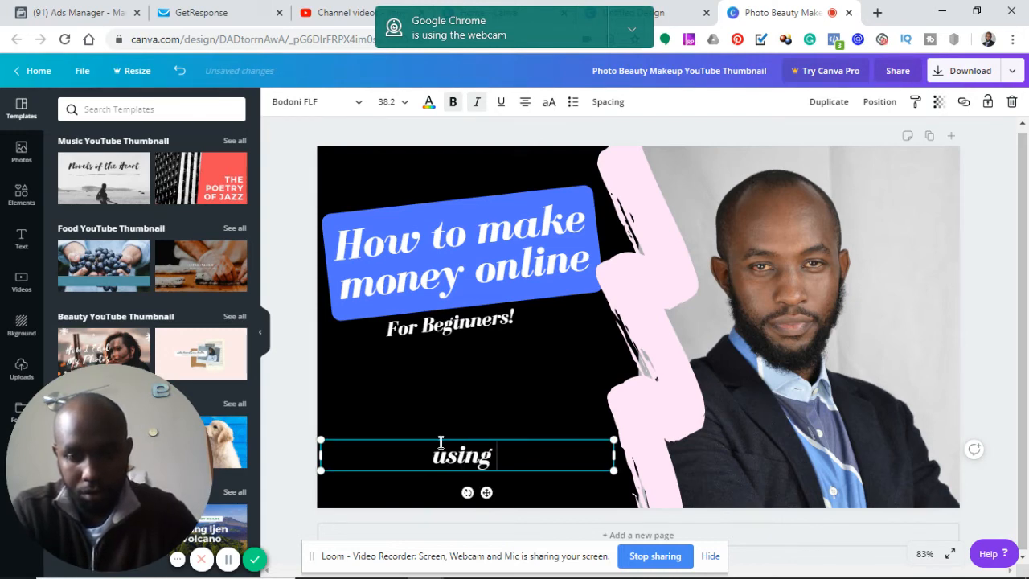
key(BackSpace)
key(BackSpace)
key(BackSpace)
key(BackSpace)
key(BackSpace)
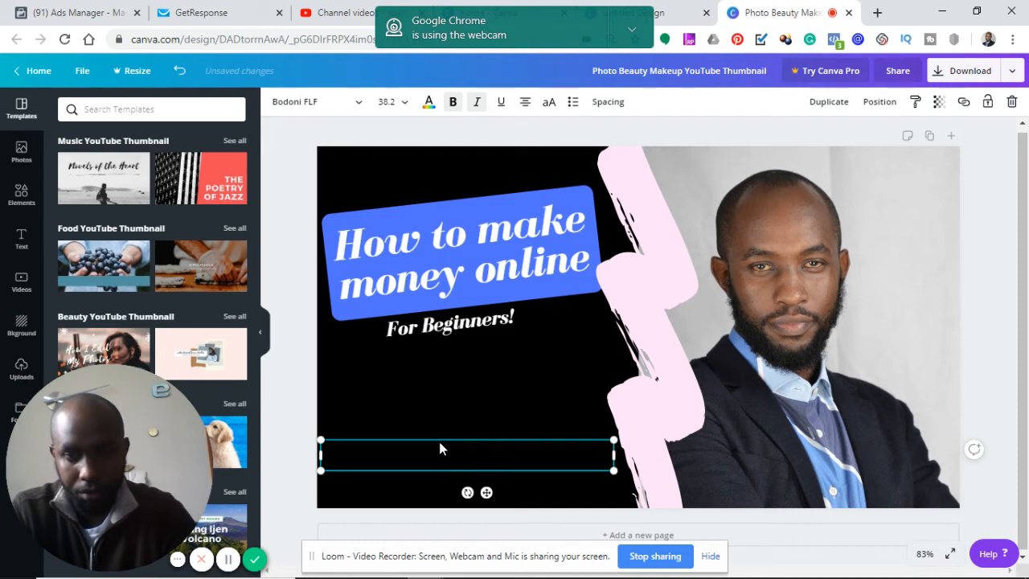
text(Usin)
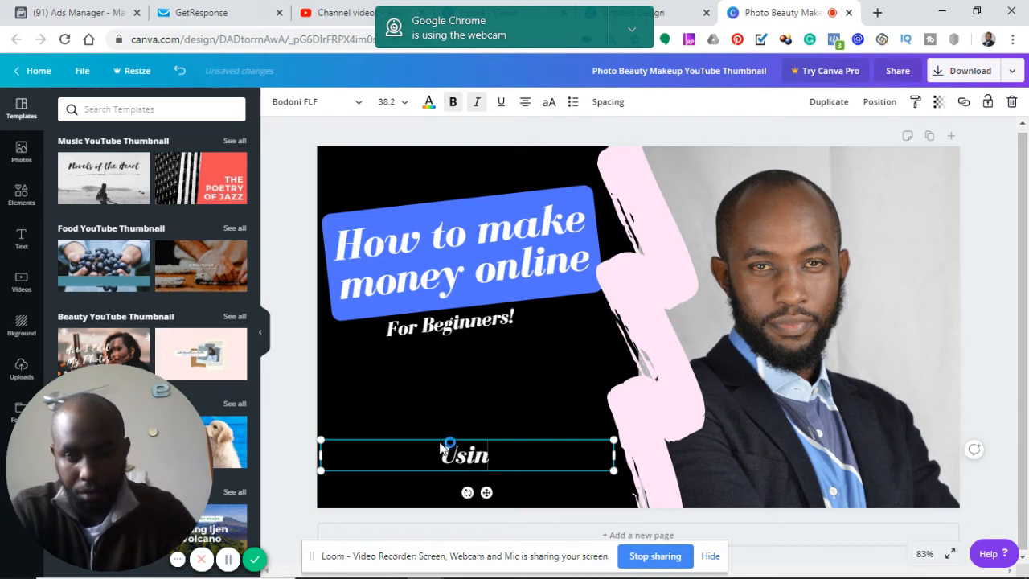
text(g C)
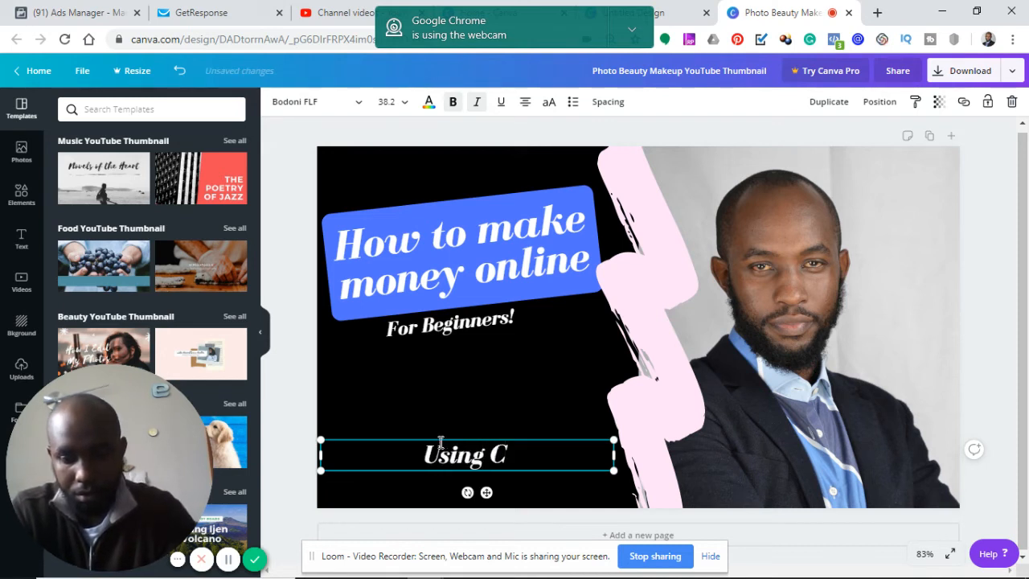
text(lic)
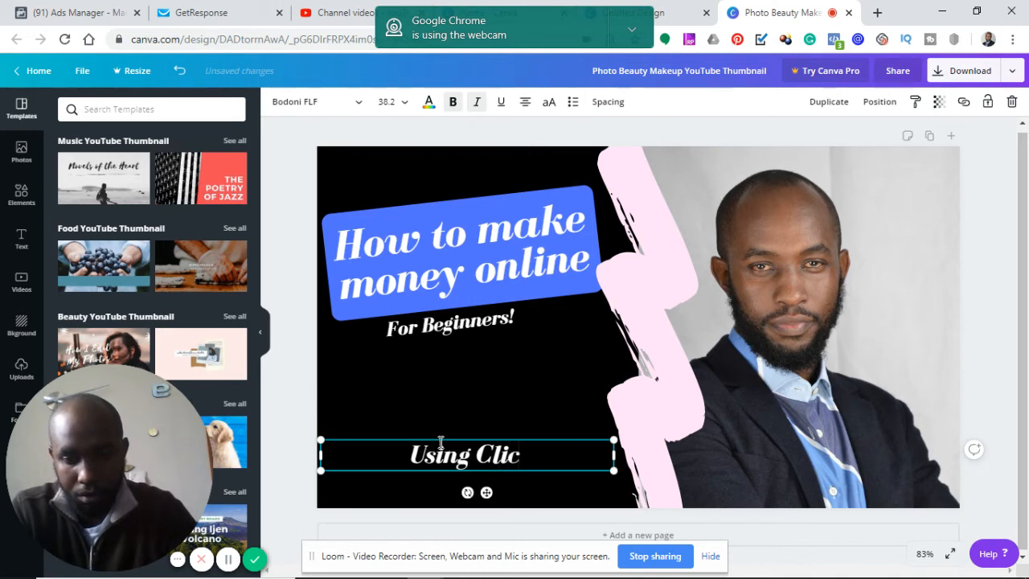
text(kfunn)
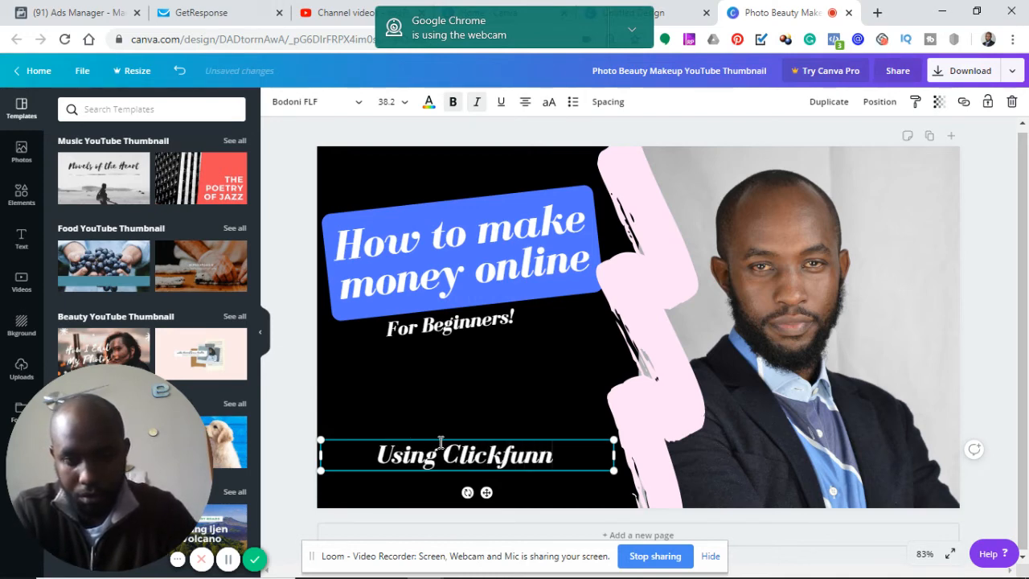
text(els)
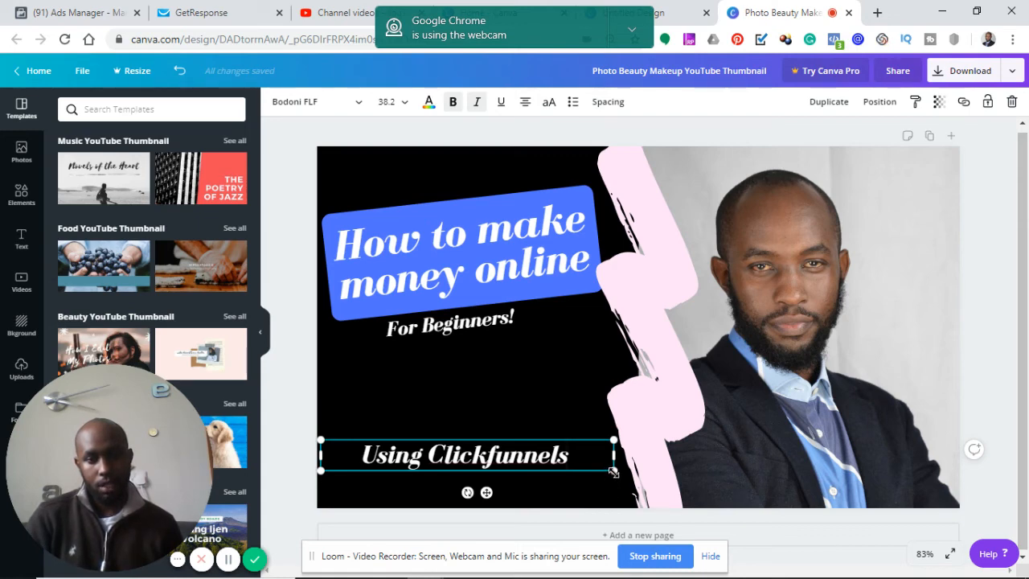
Enlarge the "Using Clickfunnels" text to about font size 49.1 and move it slightly down within the black area.
drag(613, 472, 629, 484)
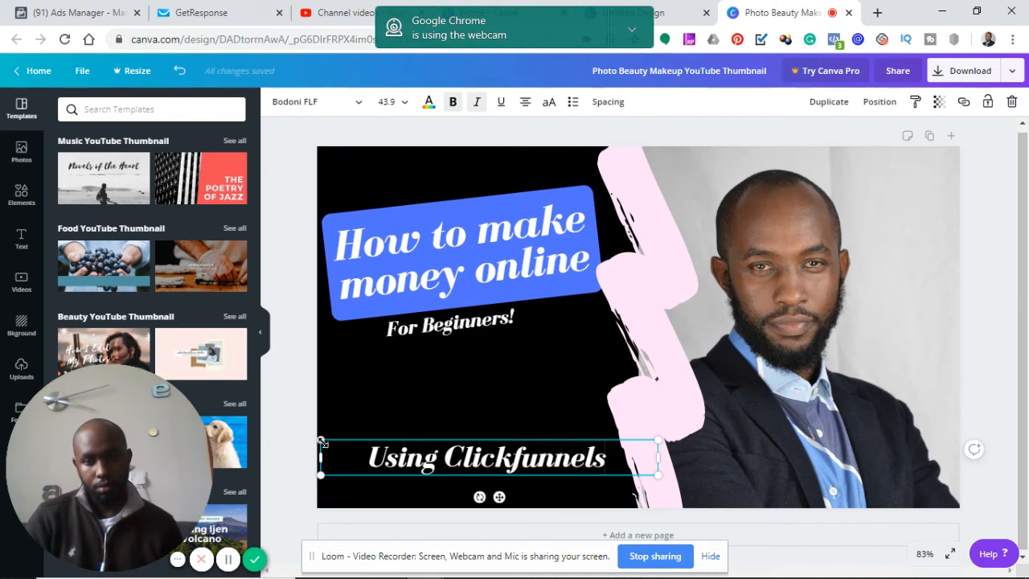
drag(319, 440, 287, 426)
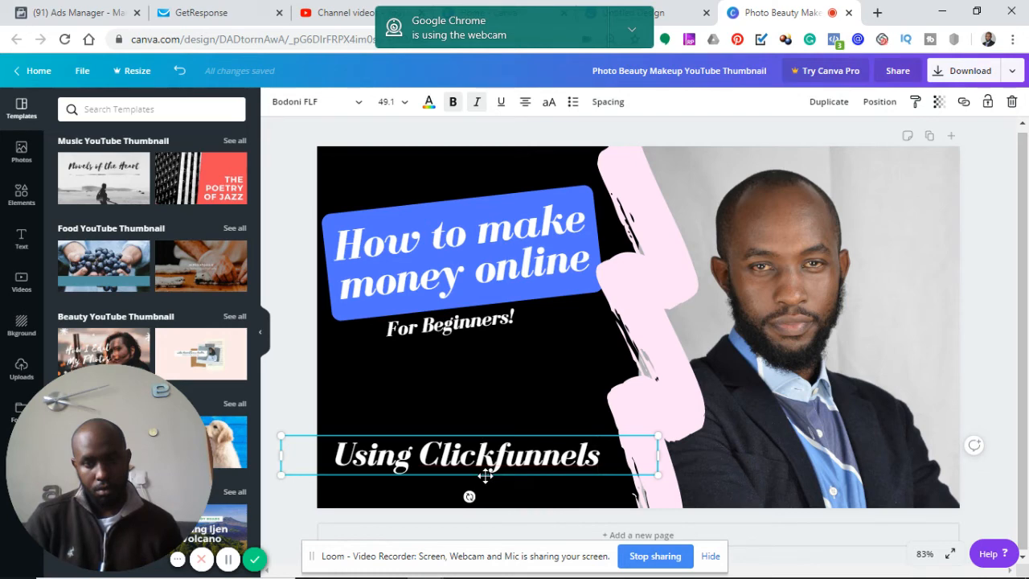
drag(486, 475, 488, 485)
Recolor only the word "Clickfunnels" with the blue document color that matches the headline box.
click(421, 457)
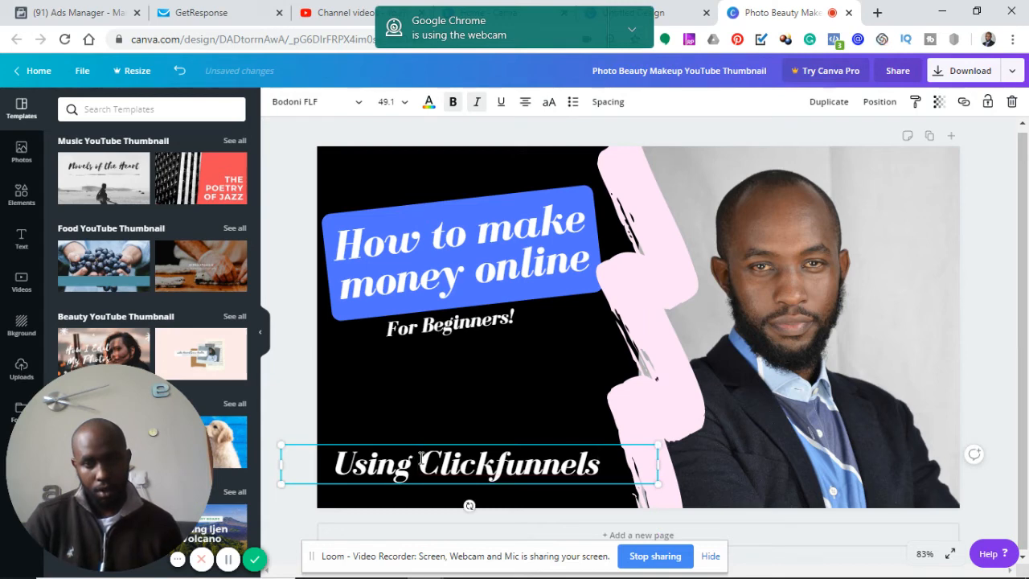
double_click(421, 457)
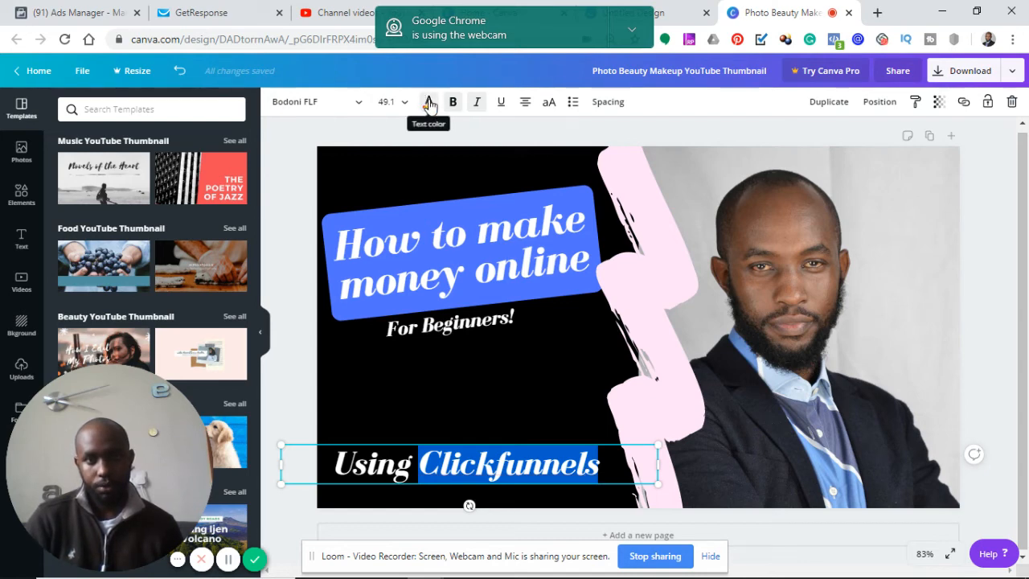
click(427, 103)
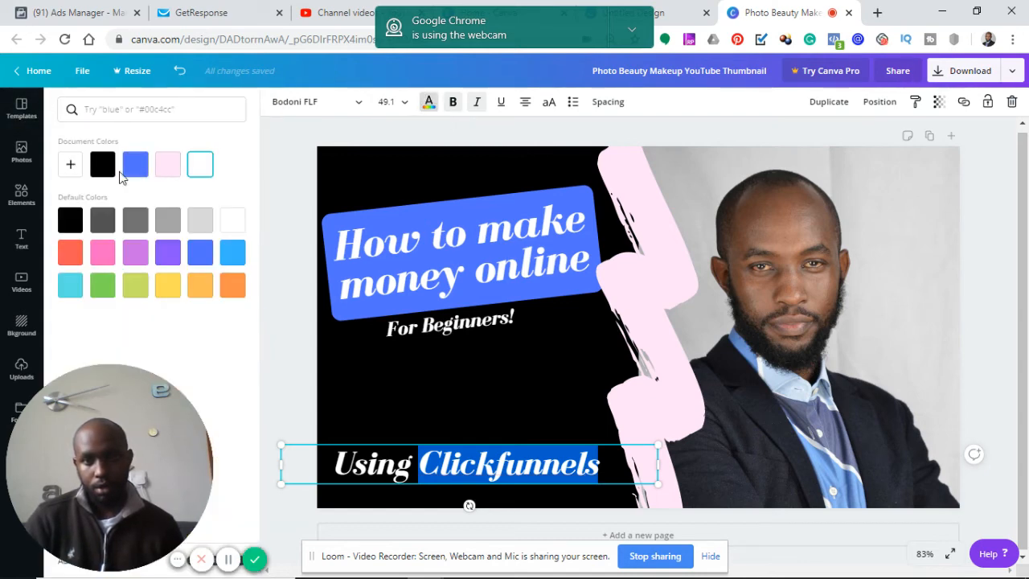
click(135, 167)
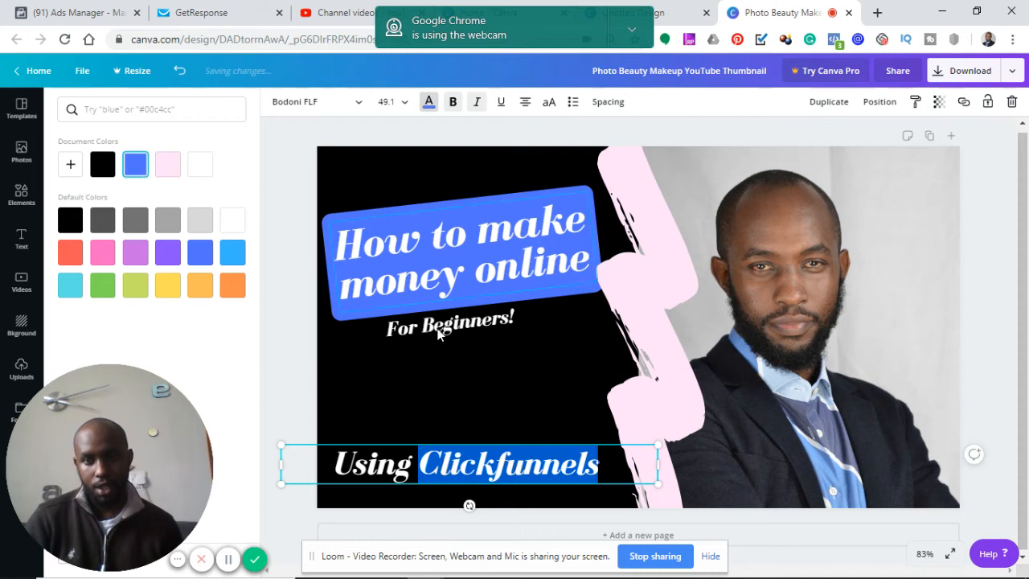
click(497, 389)
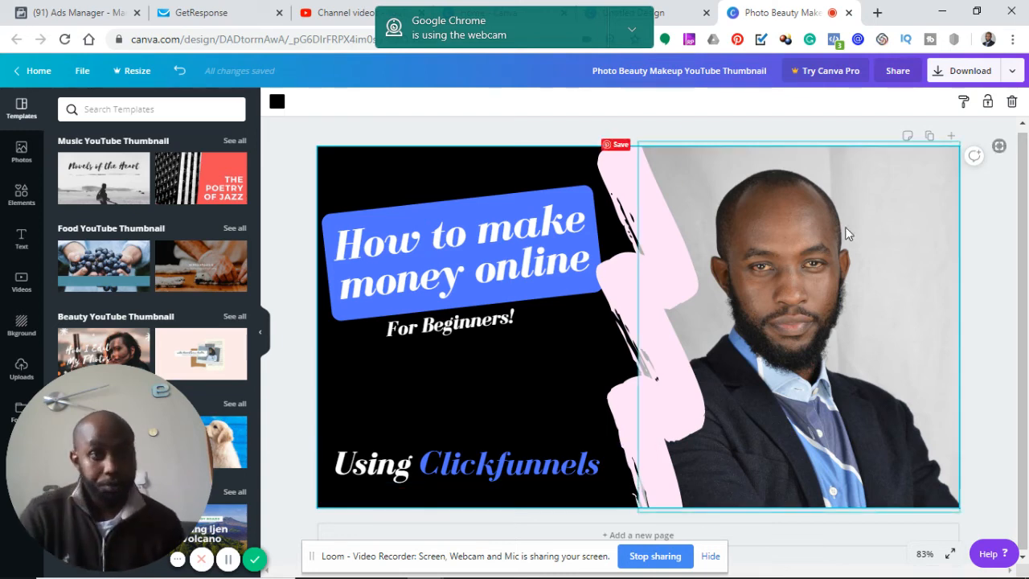
Download the thumbnail as a PNG and save it under the suggested file name "Photo Beauty Makeup YouTube Thumbnail (1).png".
click(1014, 78)
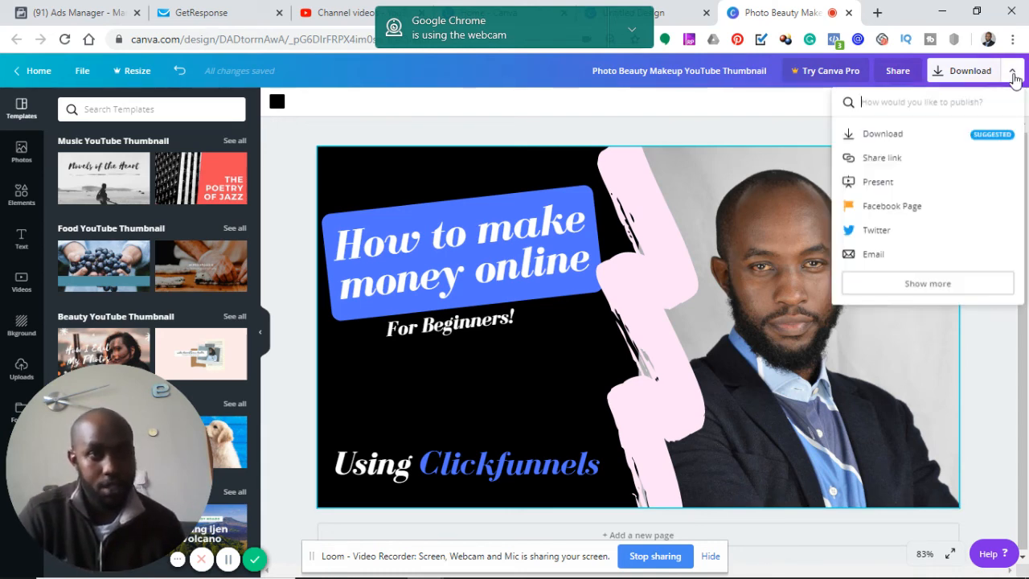
click(899, 133)
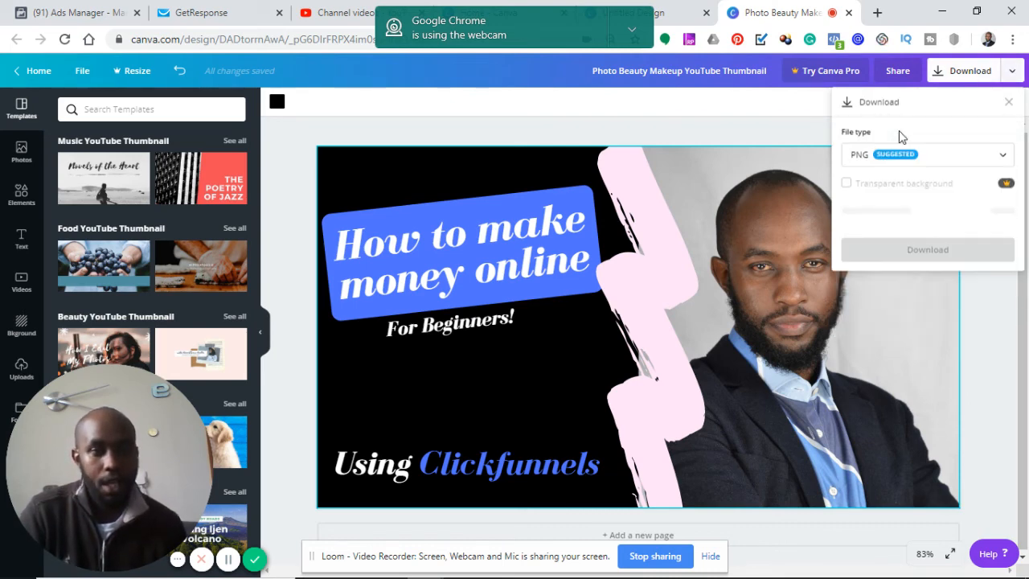
click(996, 155)
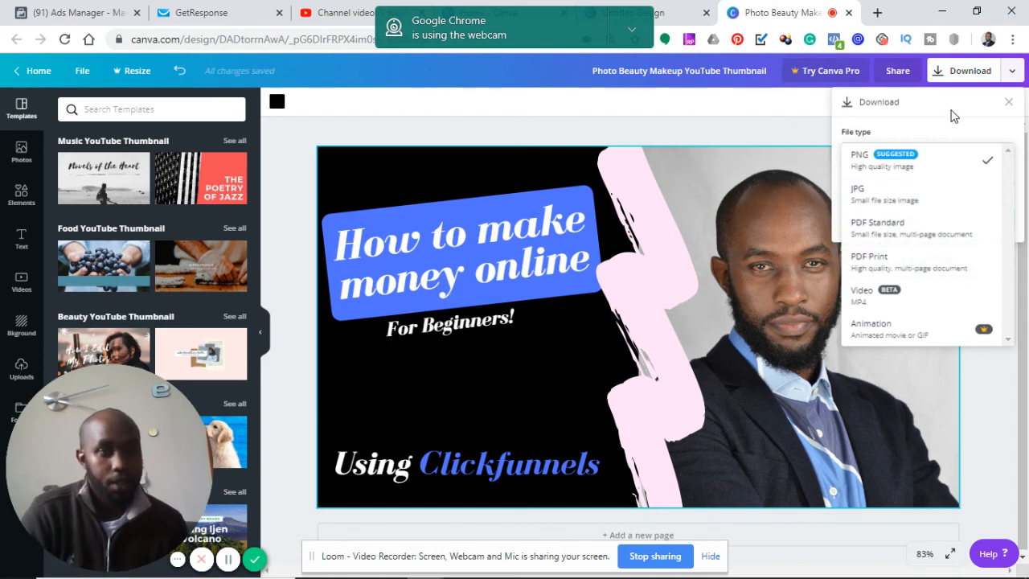
click(938, 169)
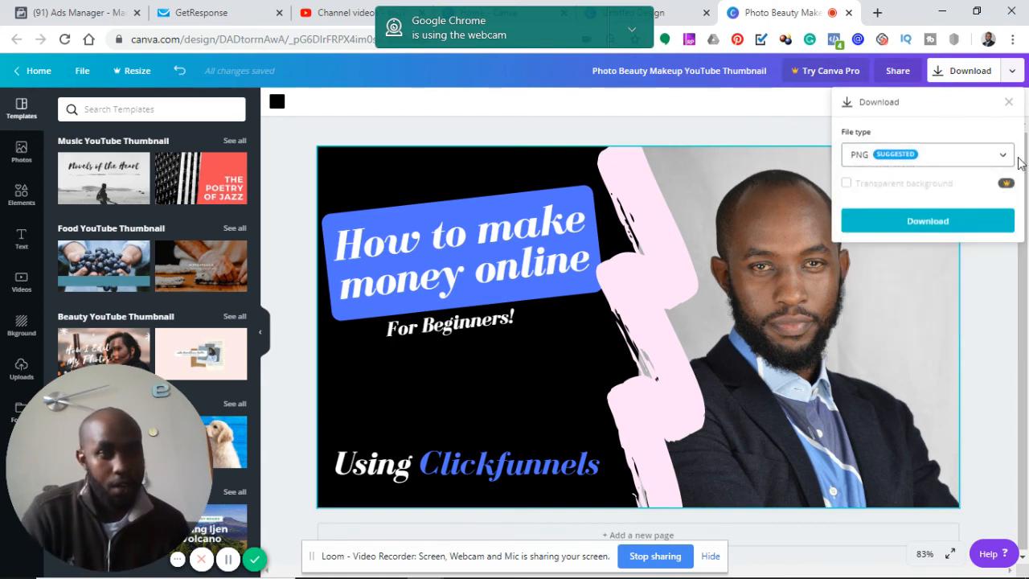
click(945, 225)
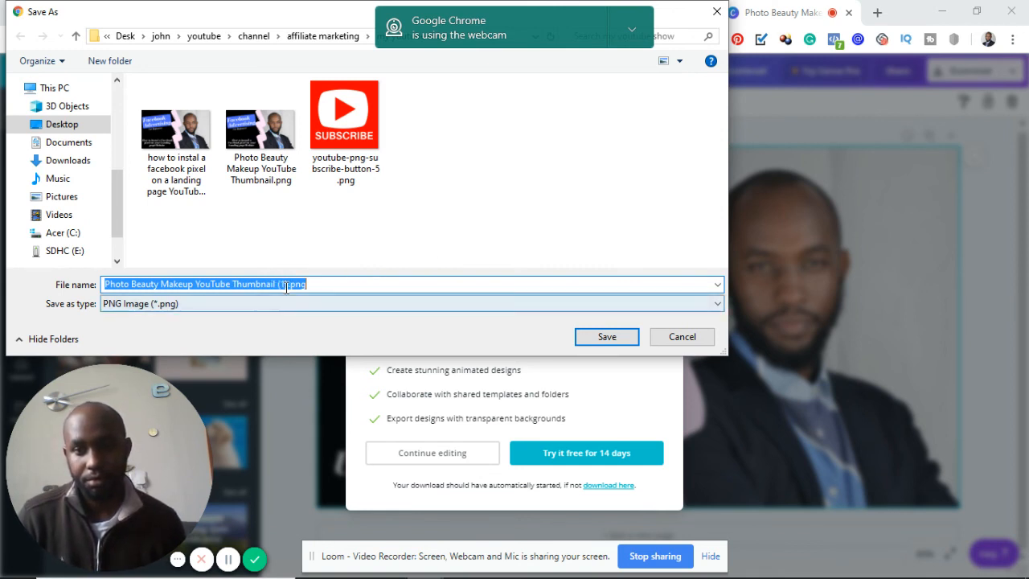
click(607, 344)
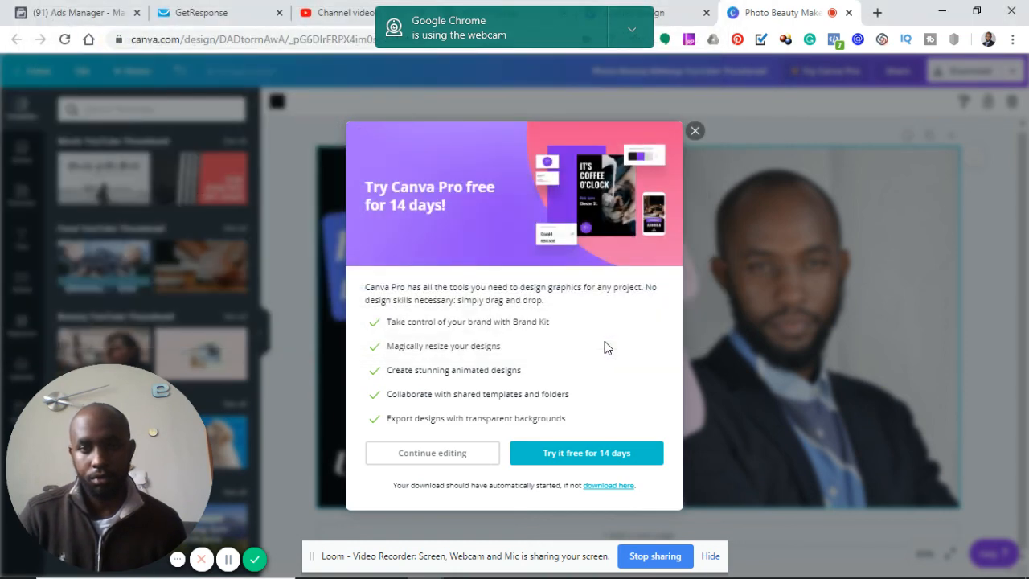